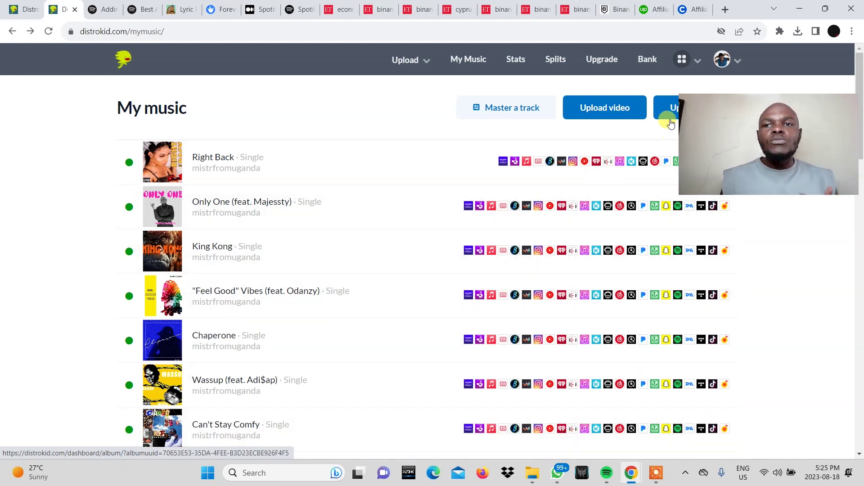
# Open the Spotify Canvas Generator from DistroKid's 'Enhance your music' extras.
pyautogui.click(686, 59)
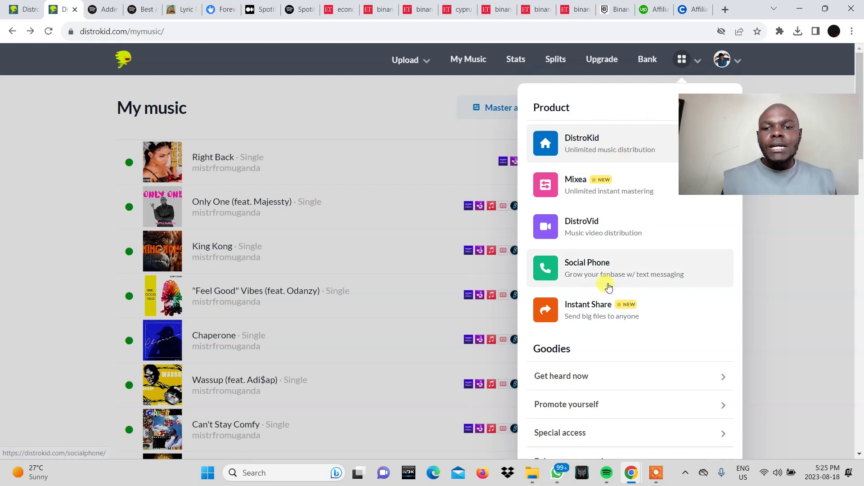
pyautogui.scroll(-3, 608, 286)
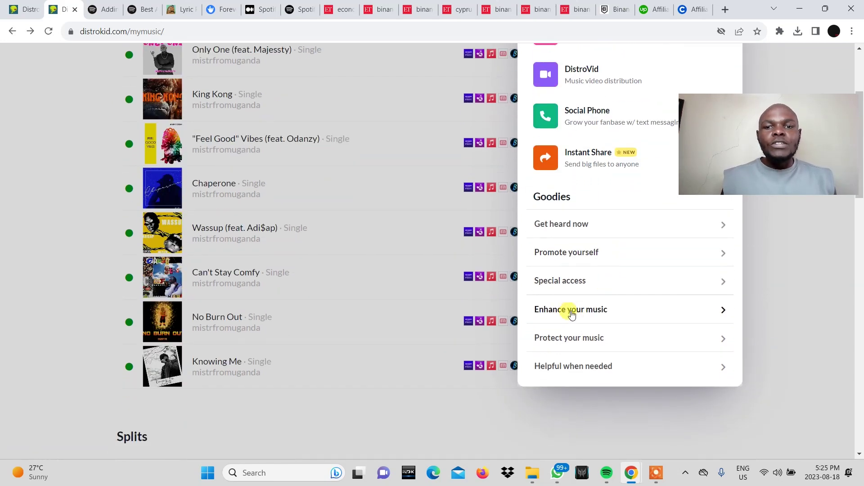
pyautogui.click(569, 312)
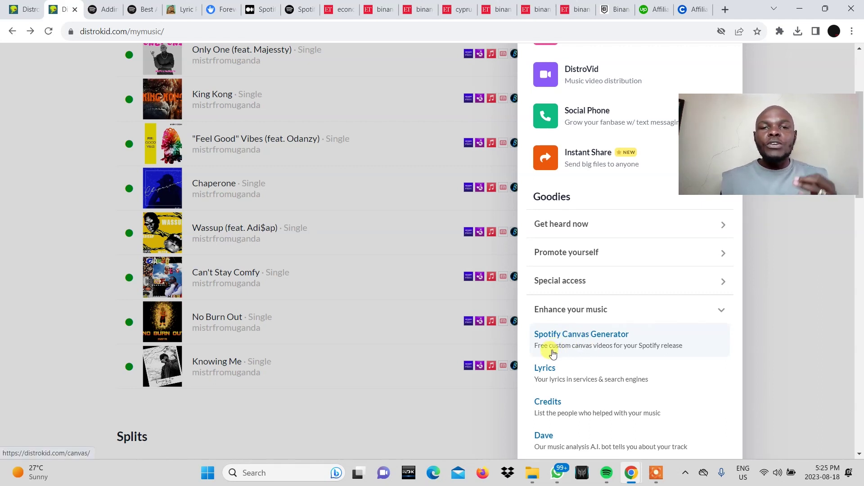
pyautogui.click(553, 353)
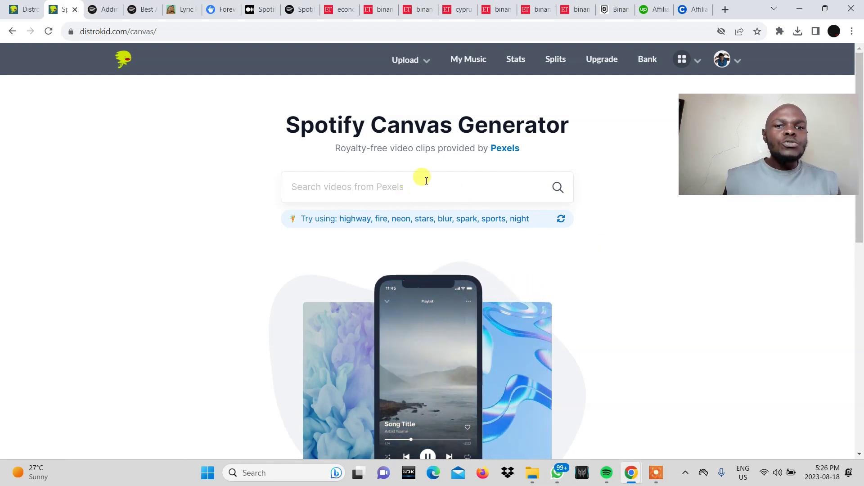
pyautogui.click(410, 183)
pyautogui.scroll(-1, 410, 184)
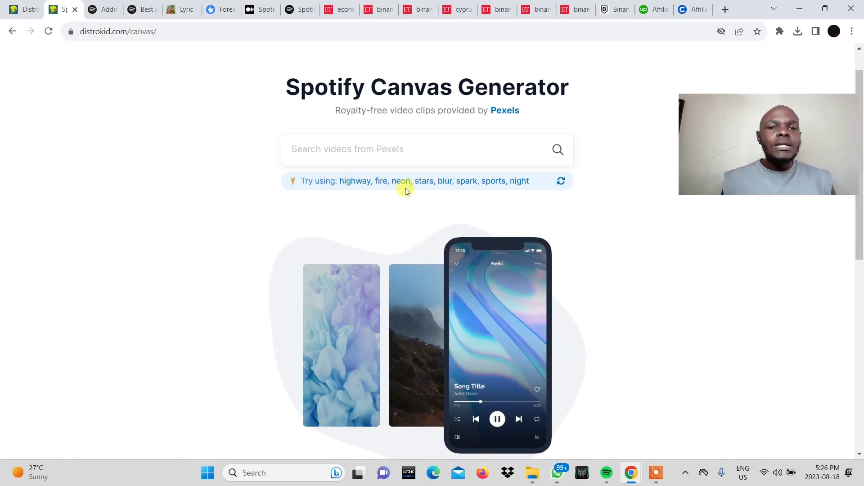
pyautogui.click(363, 148)
# Search the Pexels canvas clips for 'graphics' and filter the results to portrait orientation.
pyautogui.write('graphics')
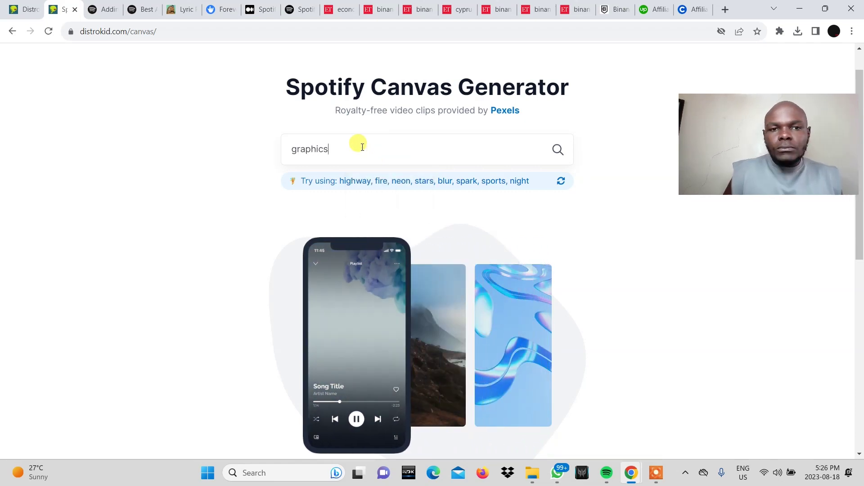
pyautogui.press('Return')
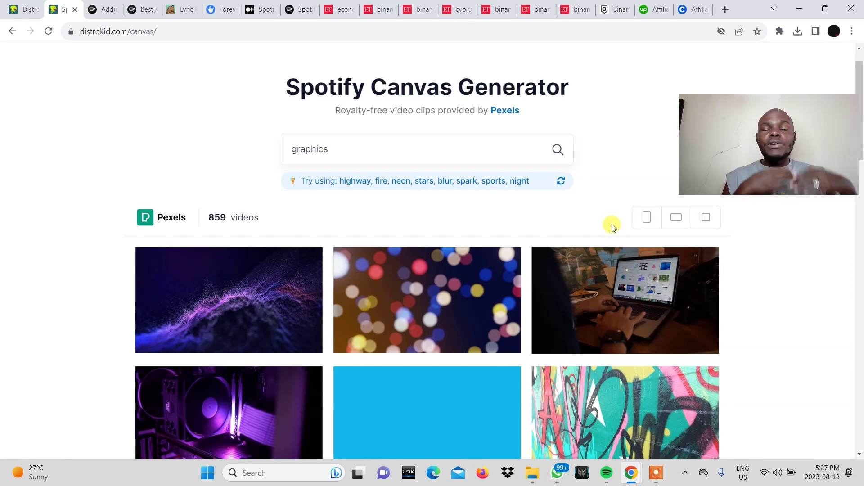
pyautogui.click(647, 219)
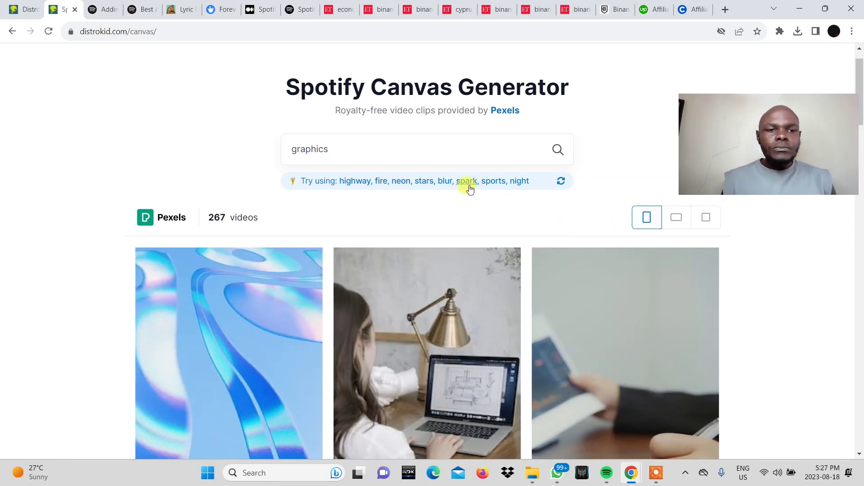
# Scroll the 267 vertical graphics clips and pick the colourful psychedelic one for trimming.
pyautogui.scroll(-5, 469, 185)
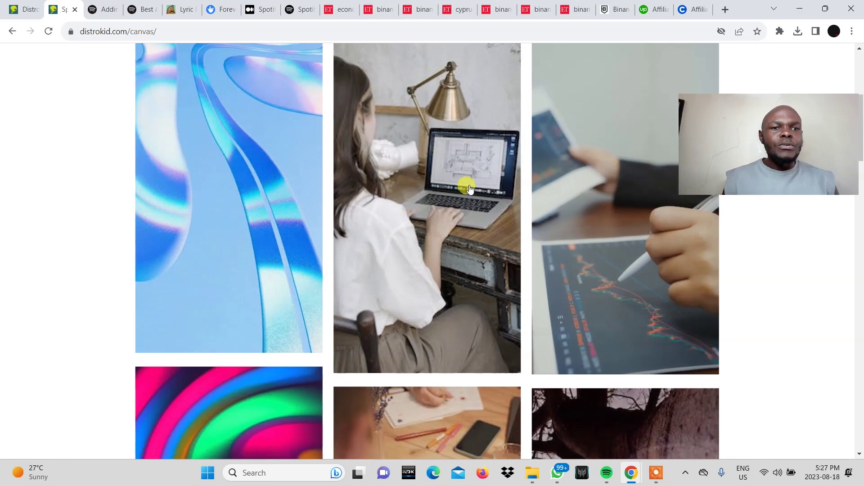
pyautogui.scroll(1, 218, 168)
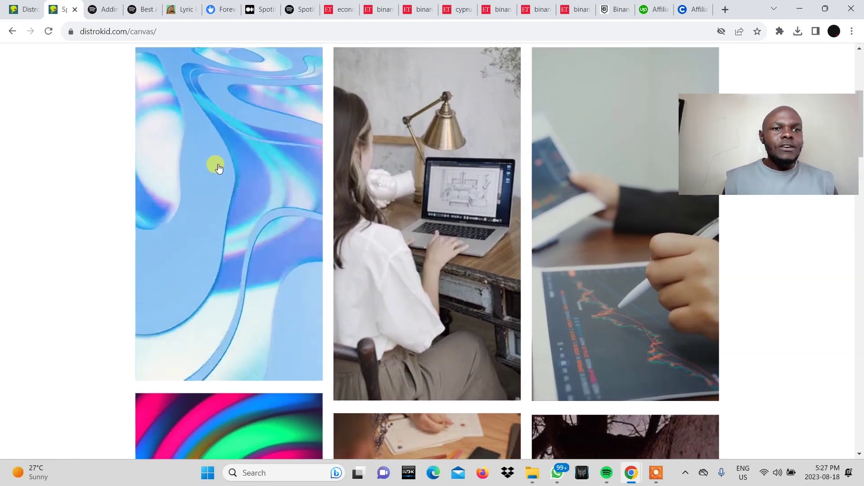
pyautogui.scroll(1, 217, 170)
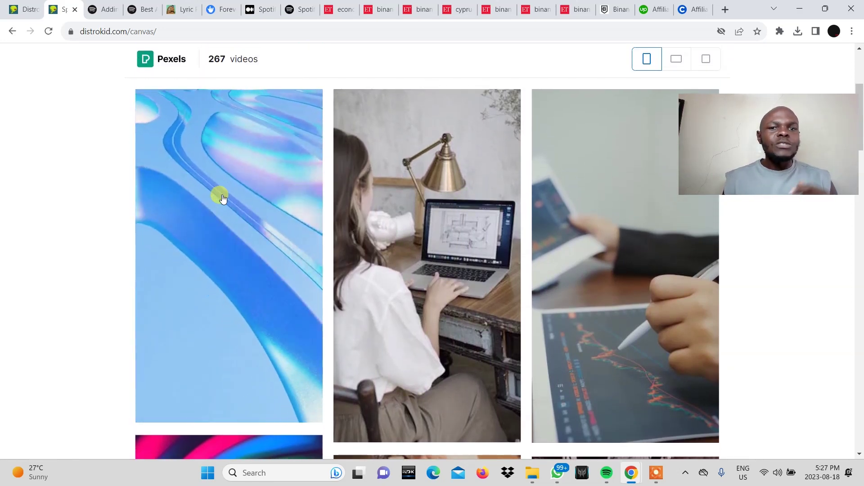
pyautogui.scroll(-2, 221, 195)
pyautogui.scroll(-6, 222, 198)
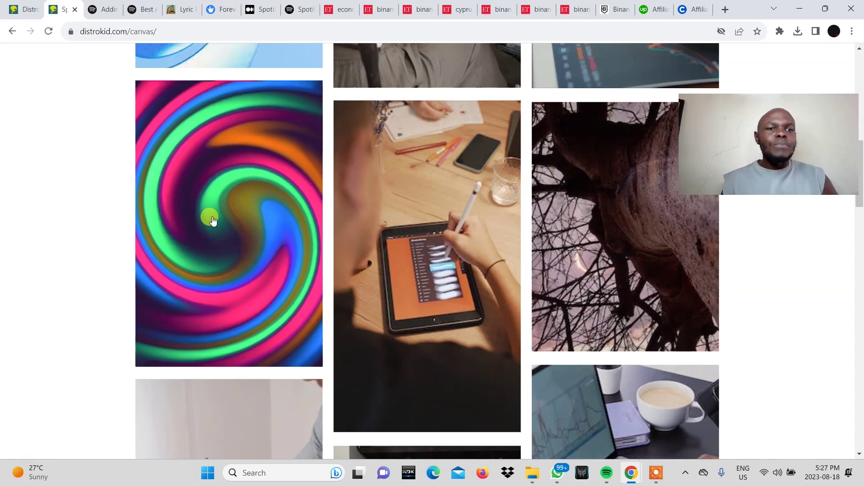
pyautogui.scroll(-10, 213, 220)
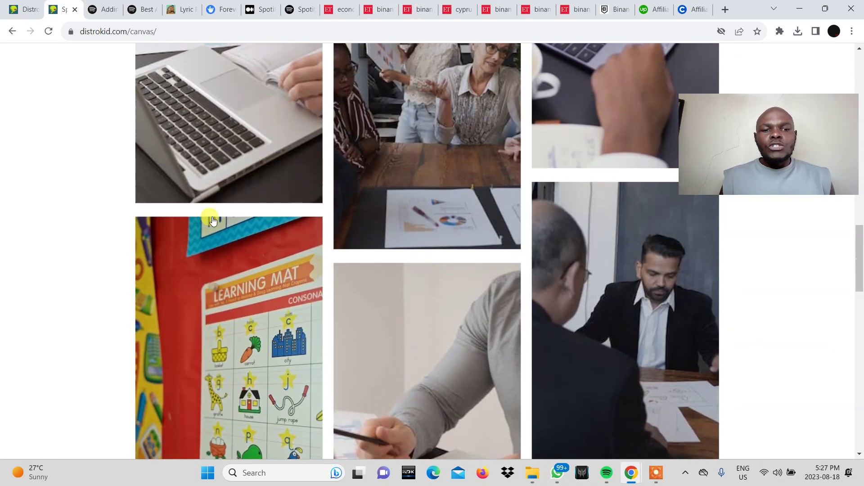
pyautogui.scroll(-15, 212, 220)
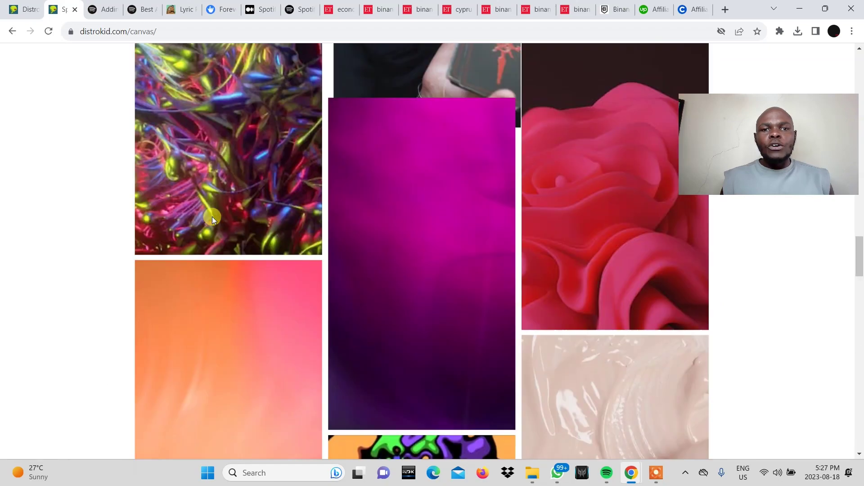
pyautogui.scroll(-8, 213, 218)
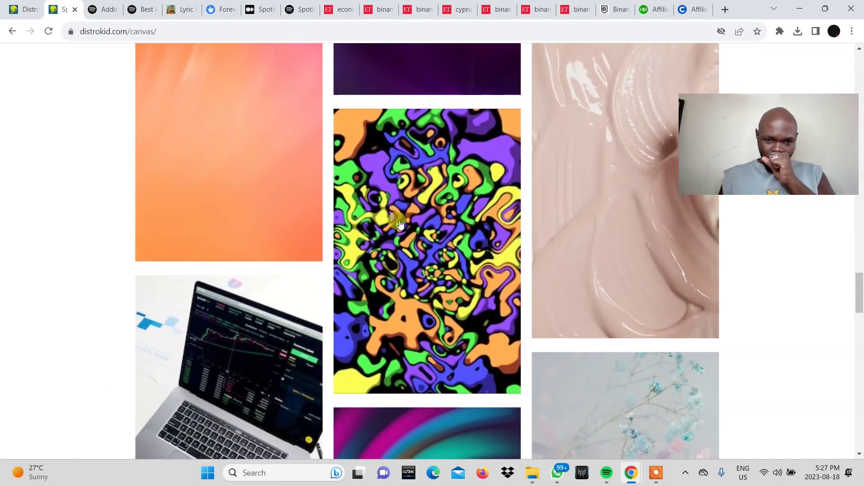
pyautogui.scroll(-2, 401, 224)
pyautogui.scroll(3, 444, 158)
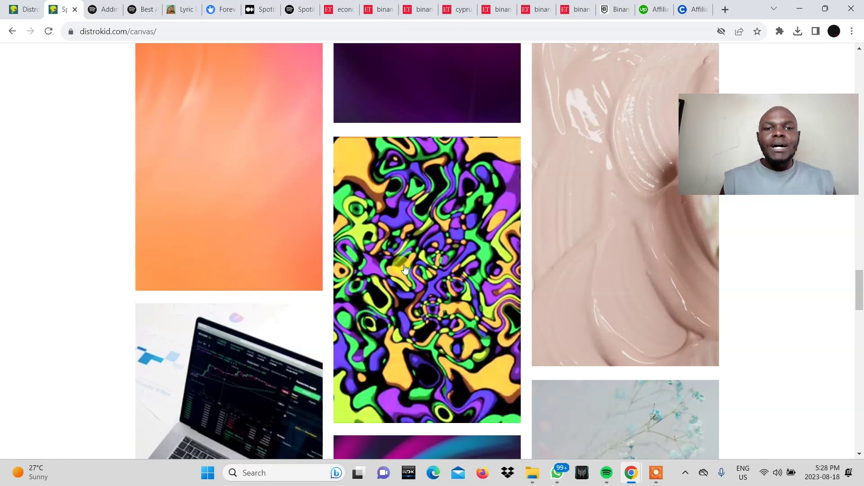
pyautogui.click(405, 269)
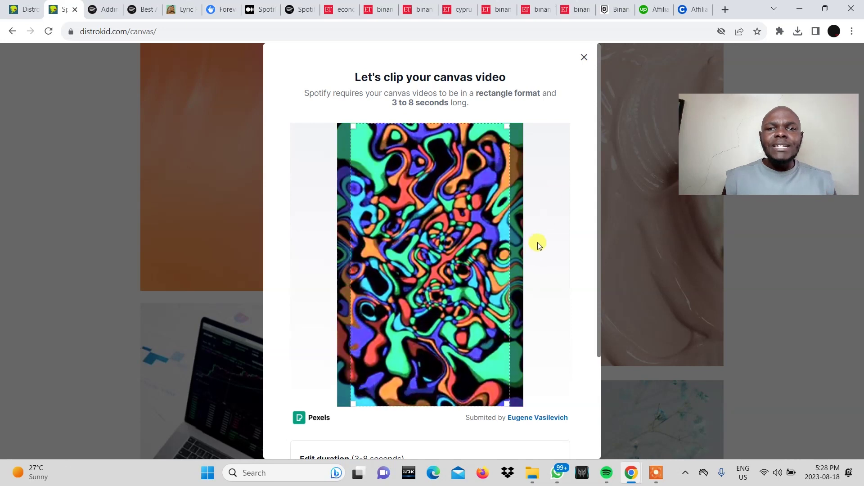
# Render the 0.00–8.00 trim as an 8-second canvas video, then follow Spotify's Canvas guide link.
pyautogui.scroll(-3, 557, 136)
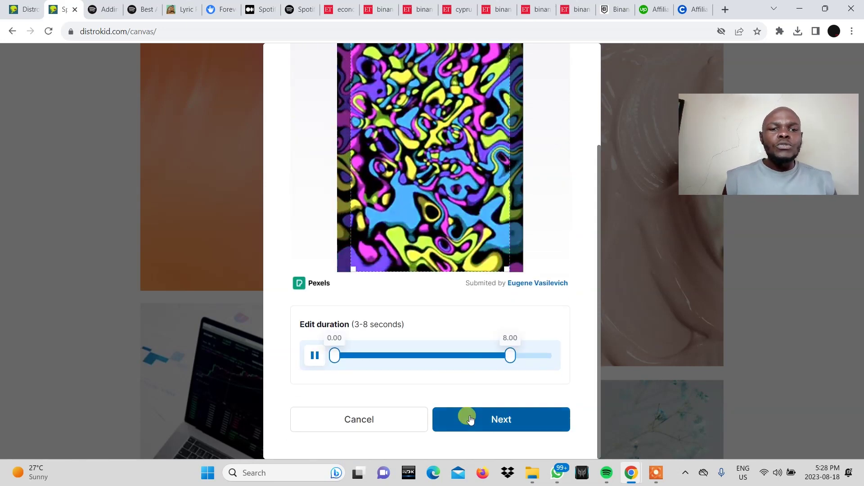
pyautogui.click(481, 409)
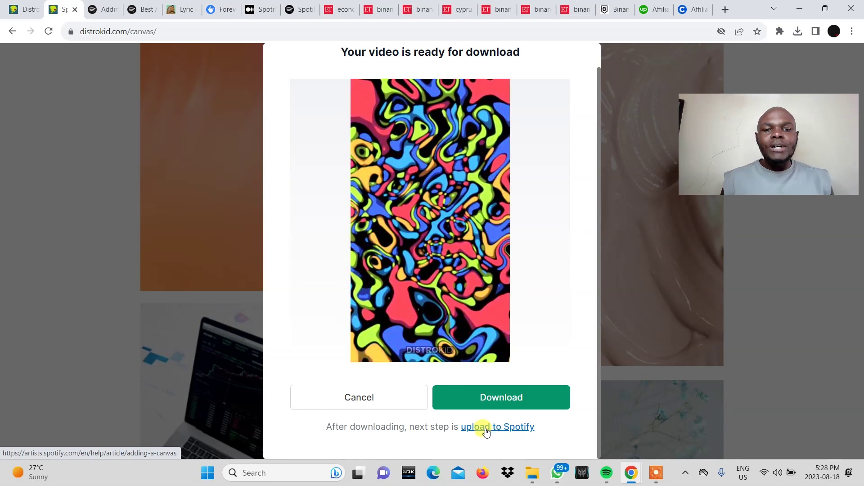
pyautogui.click(104, 10)
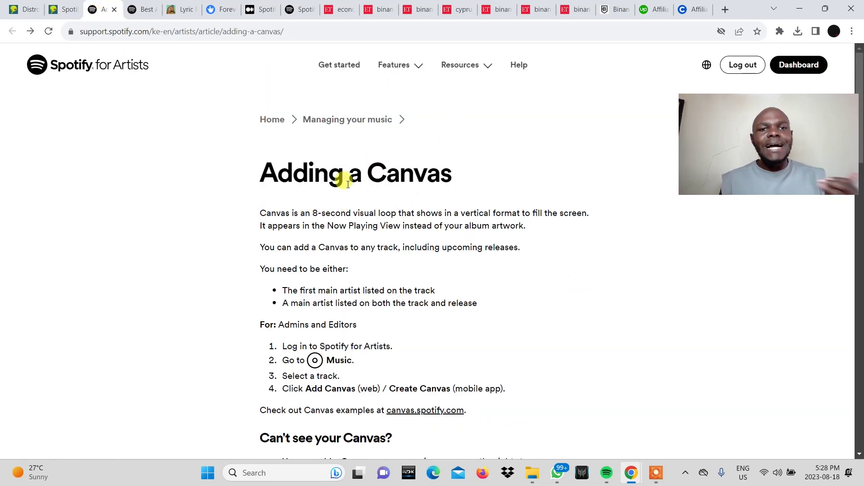
# Read through the 'Adding a Canvas' help article, then go to the Spotify for Artists dashboard.
pyautogui.scroll(-1, 338, 220)
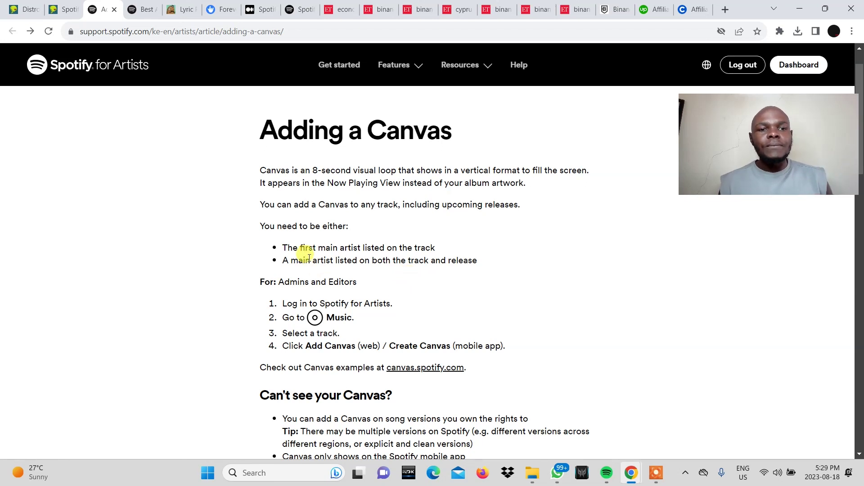
pyautogui.scroll(-2, 308, 258)
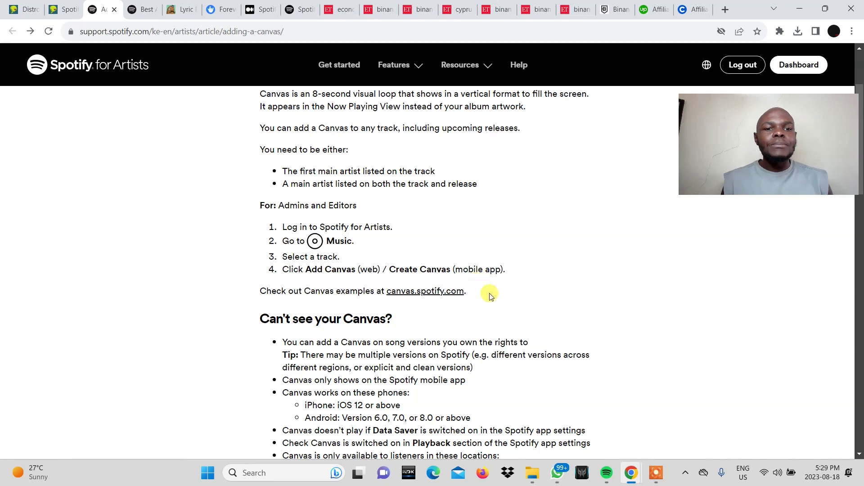
pyautogui.scroll(1, 448, 328)
pyautogui.scroll(-1, 448, 331)
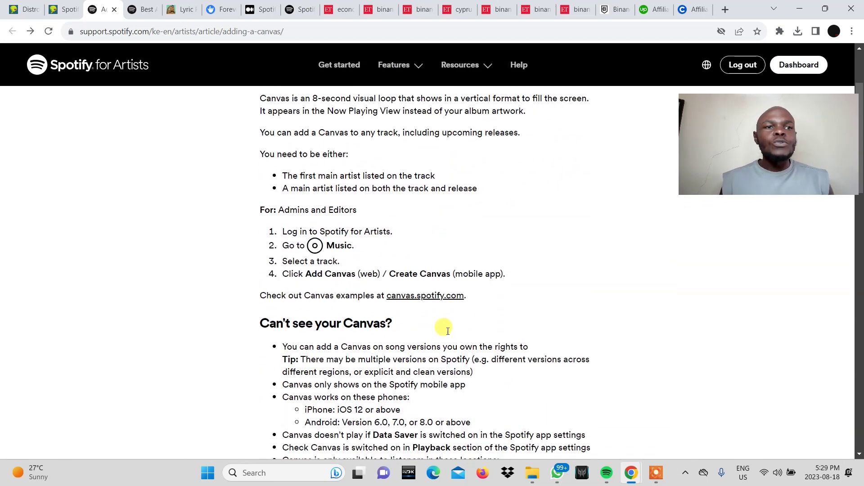
pyautogui.scroll(-1, 448, 331)
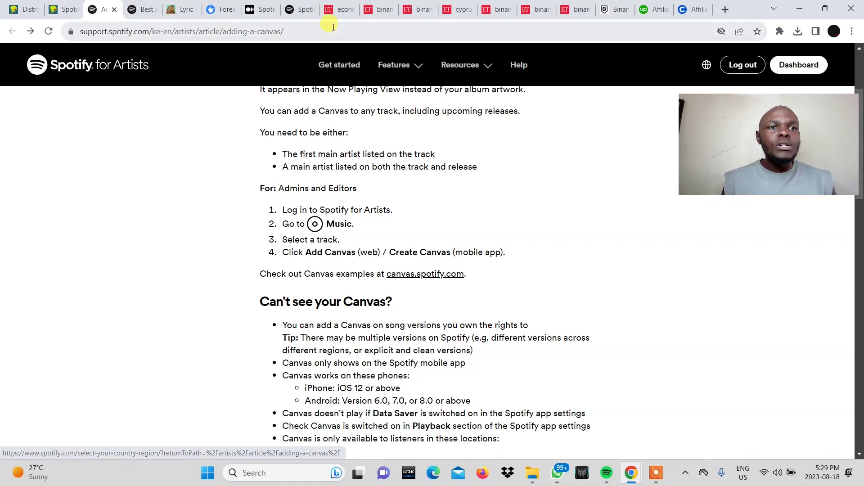
pyautogui.click(804, 65)
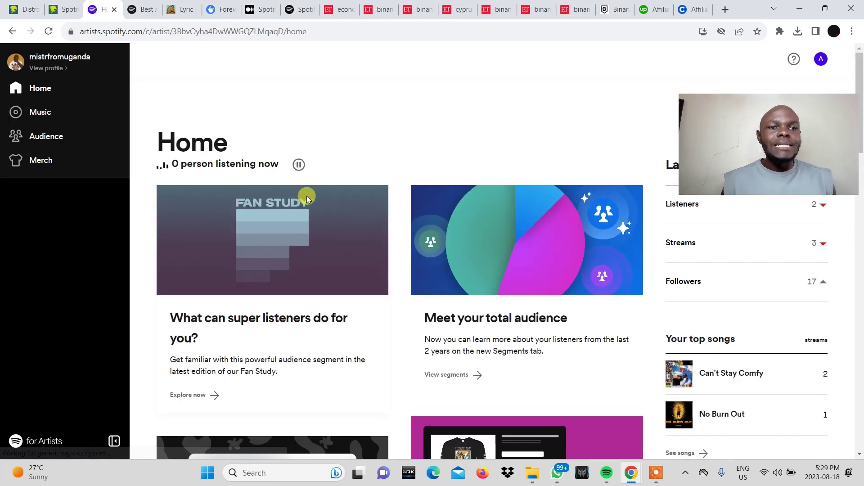
# Open the artist's Songs list in the Music section.
pyautogui.scroll(-3, 307, 195)
pyautogui.scroll(3, 307, 196)
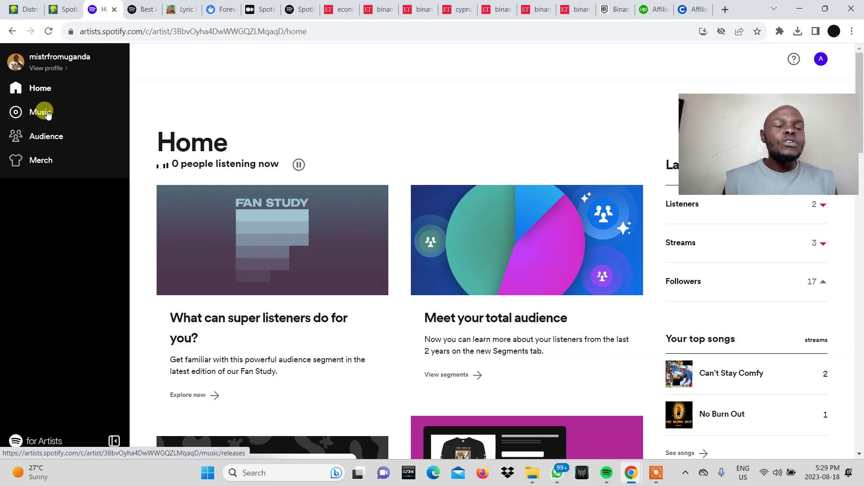
pyautogui.click(39, 116)
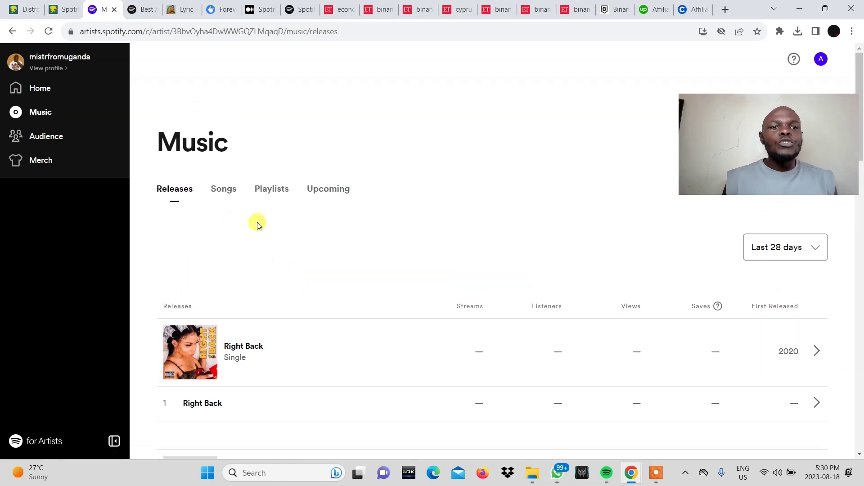
pyautogui.click(227, 192)
pyautogui.scroll(-1, 335, 276)
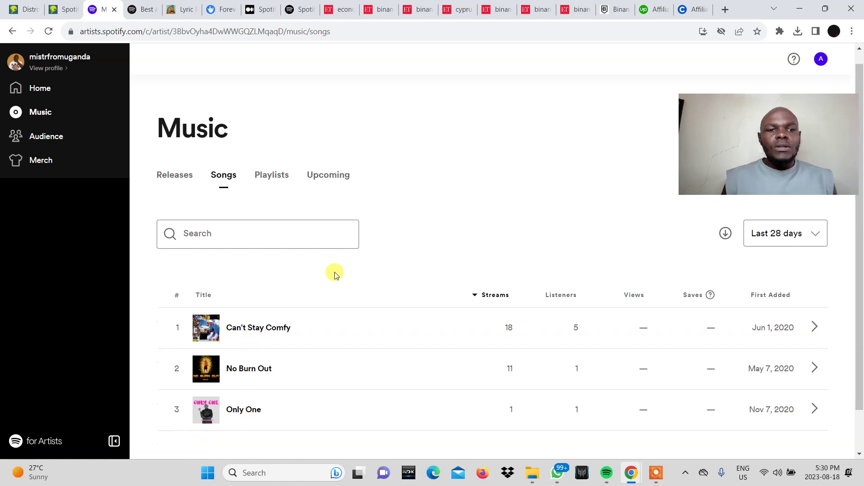
pyautogui.scroll(-1, 333, 275)
pyautogui.scroll(2, 333, 274)
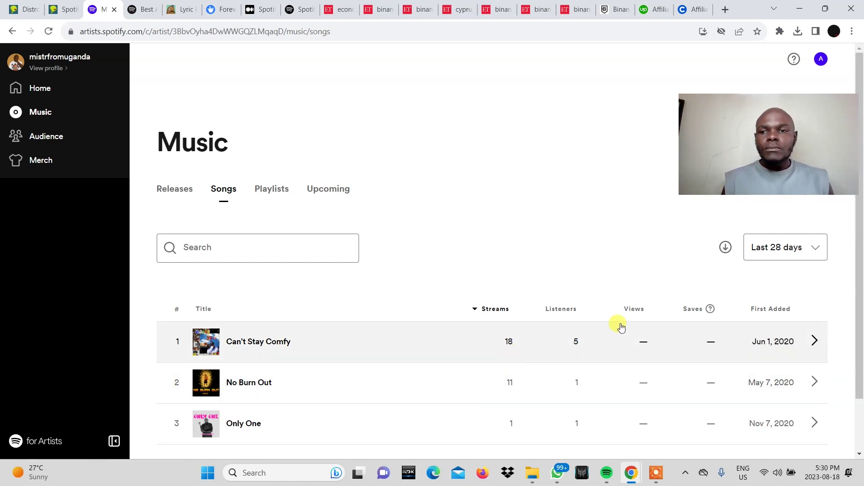
# Switch song stats from Last 28 days to All time and open "Feel Good" Vibes.
pyautogui.click(796, 255)
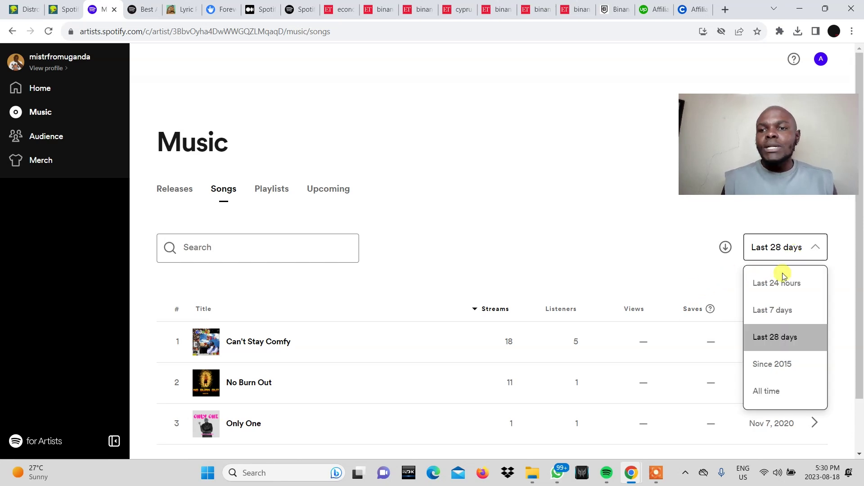
pyautogui.click(772, 392)
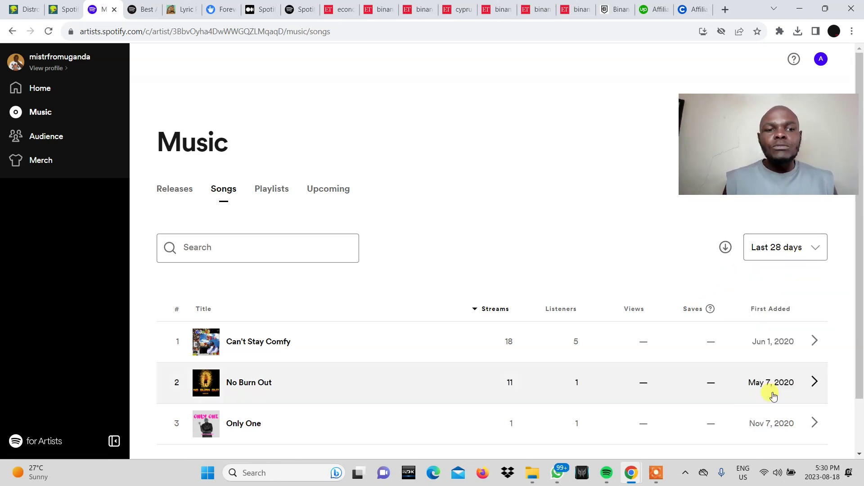
pyautogui.scroll(-4, 626, 359)
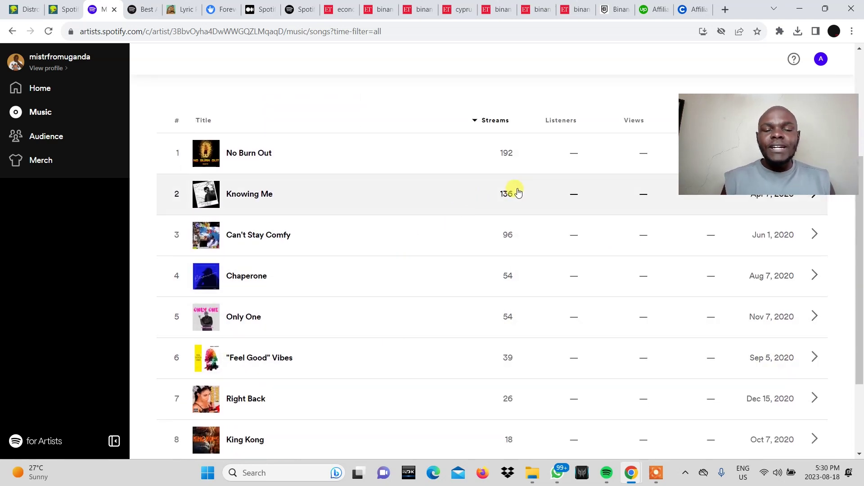
pyautogui.scroll(-2, 517, 191)
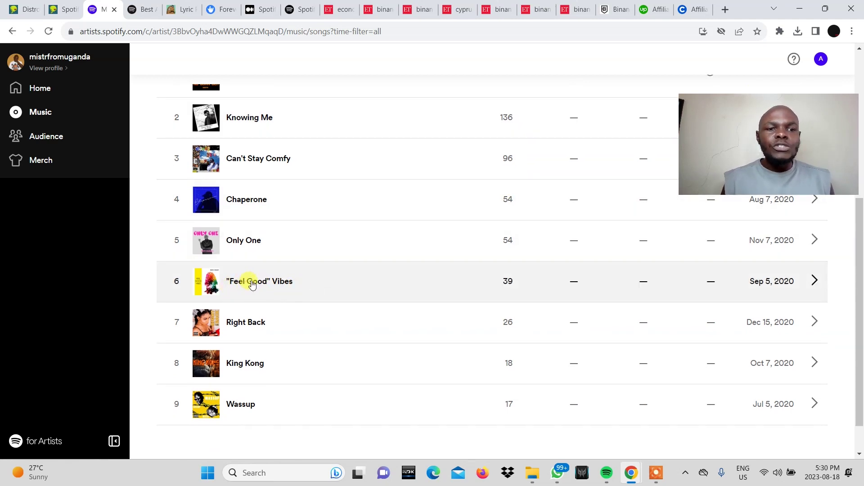
pyautogui.click(252, 283)
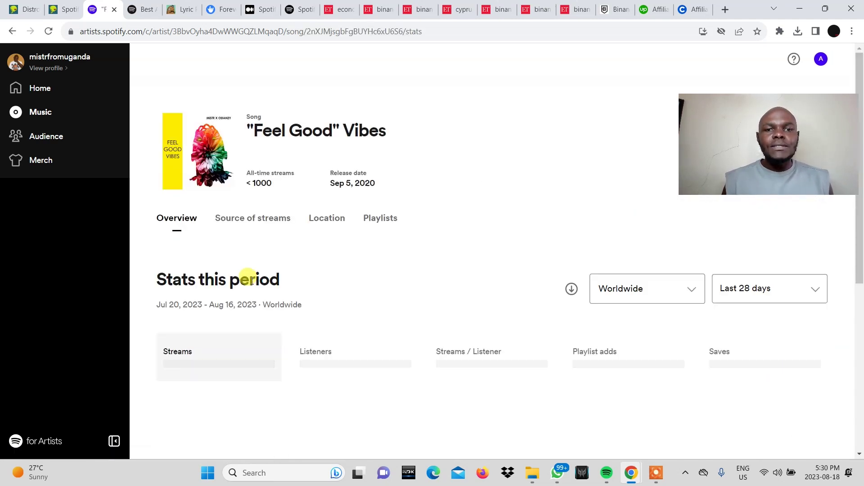
# Drag across the top of the "Feel Good" Vibes stats page.
pyautogui.click(734, 147)
pyautogui.moveTo(734, 147); pyautogui.dragTo(544, 73)
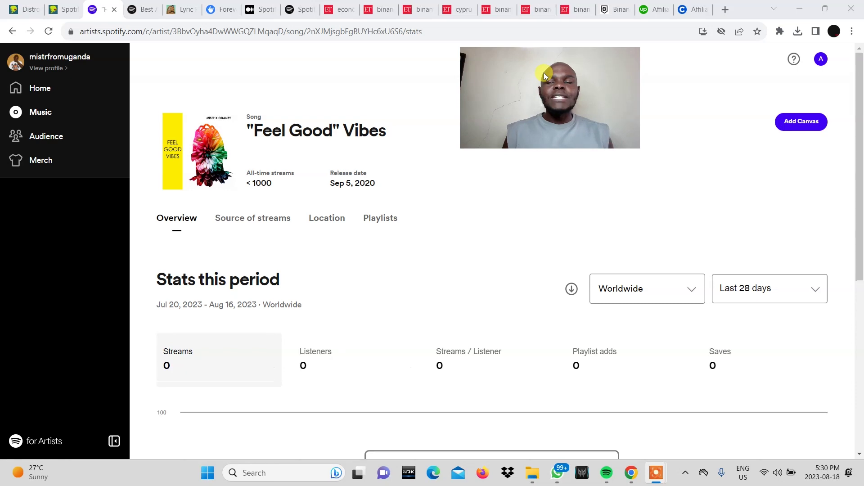
# Start a Canvas for "Feel Good" Vibes and review the upload dialog's file requirements.
pyautogui.click(798, 124)
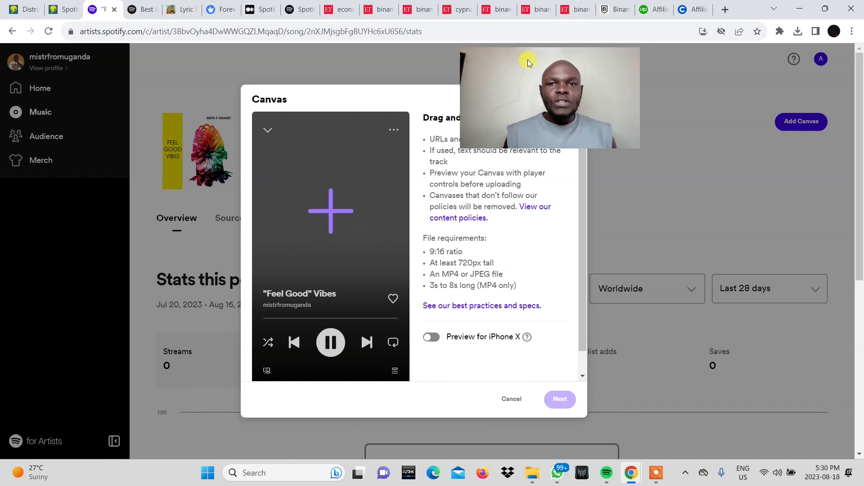
pyautogui.moveTo(507, 58); pyautogui.dragTo(701, 149)
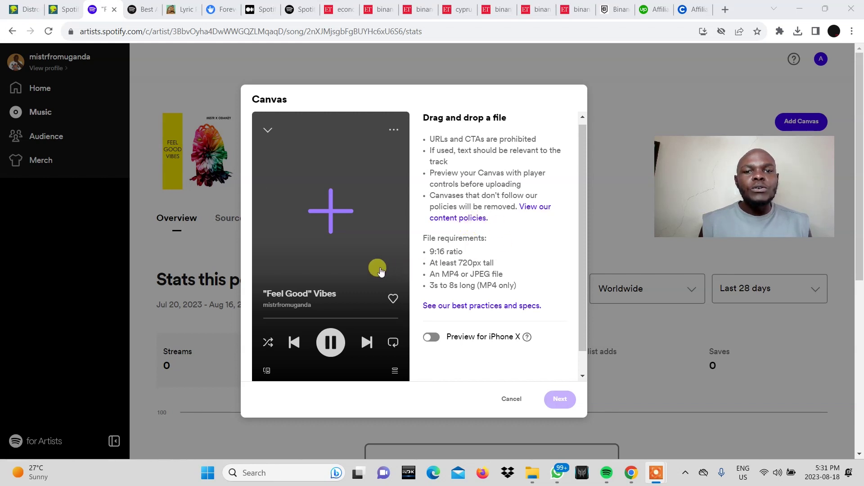
pyautogui.scroll(-1, 451, 266)
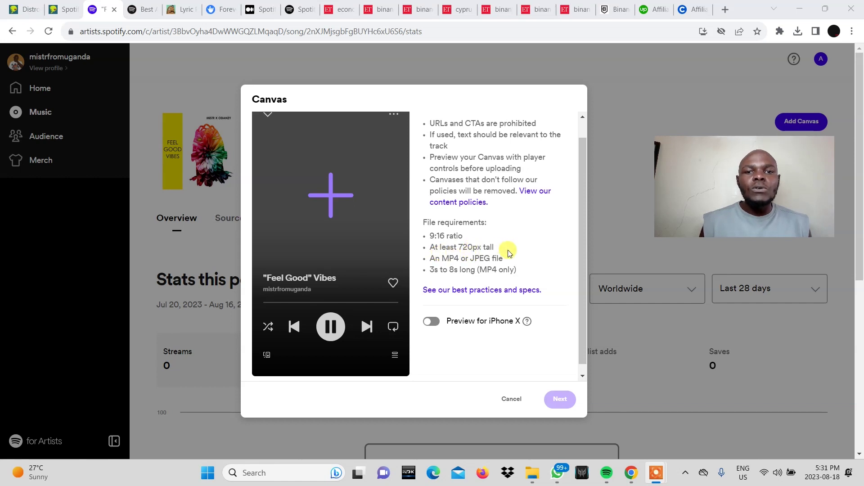
pyautogui.scroll(-1, 509, 253)
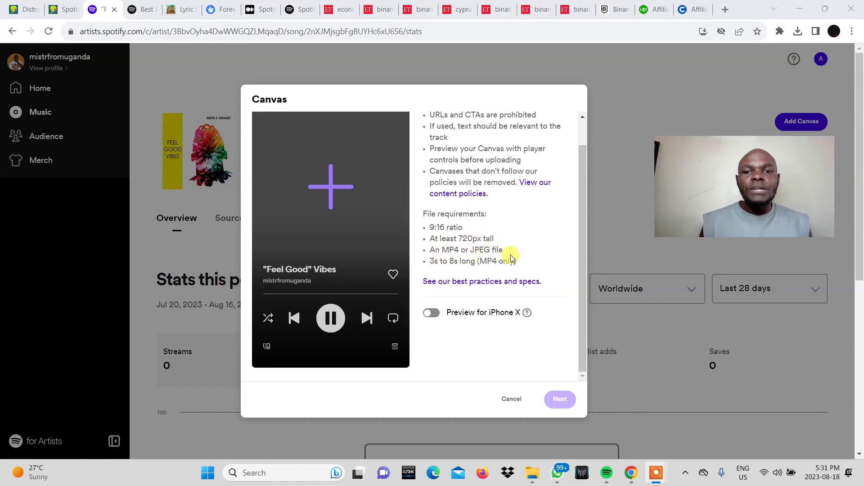
pyautogui.scroll(-1, 512, 257)
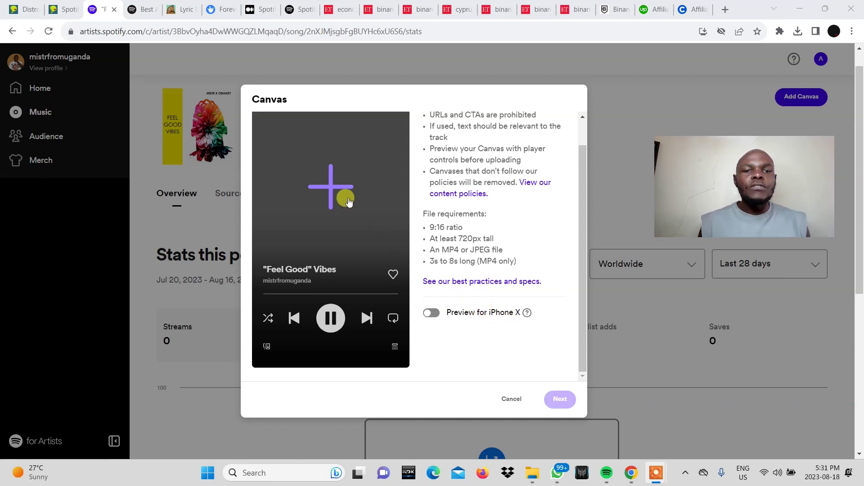
pyautogui.scroll(1, 349, 202)
# Upload the canvas-video file from Downloads, preview it, and continue to the posting terms.
pyautogui.click(330, 227)
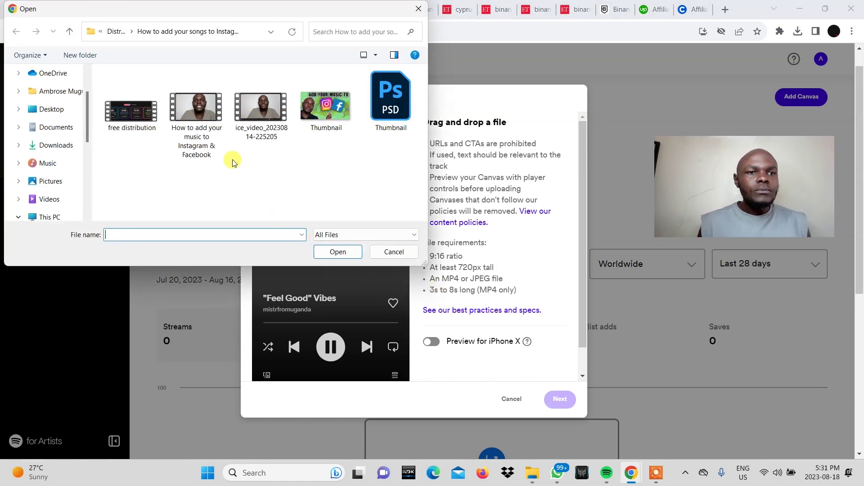
pyautogui.click(59, 152)
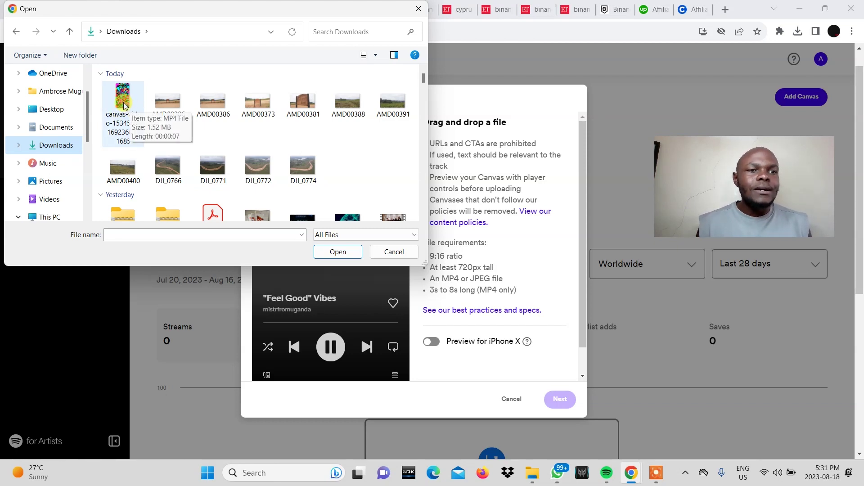
pyautogui.click(125, 106)
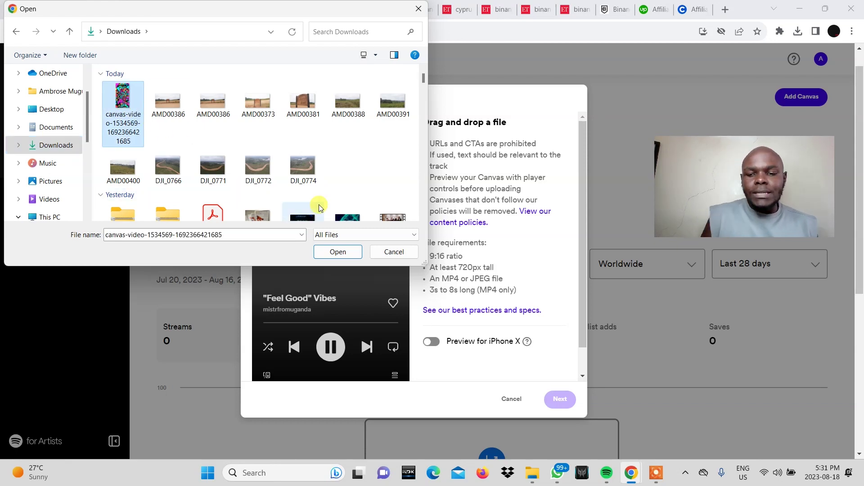
pyautogui.press('Return')
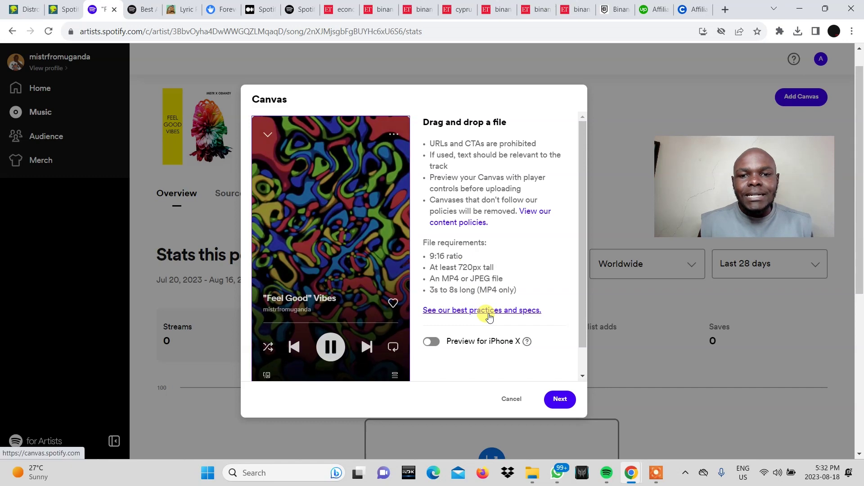
pyautogui.moveTo(309, 307)
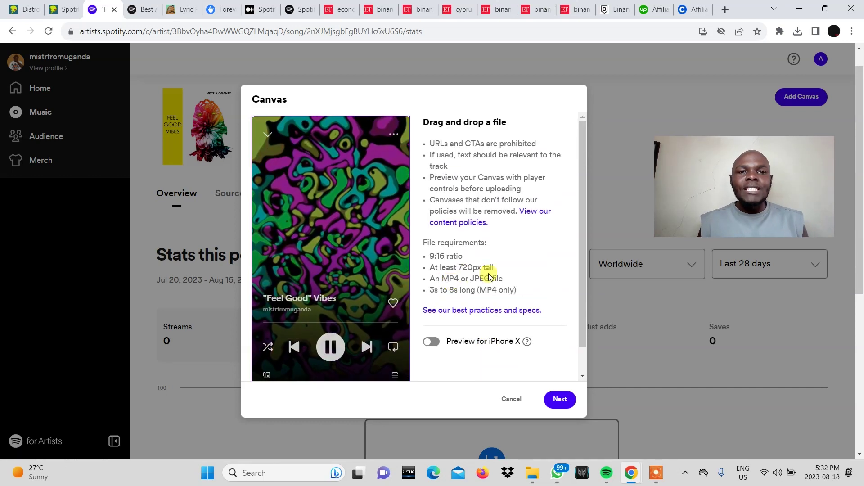
pyautogui.click(557, 398)
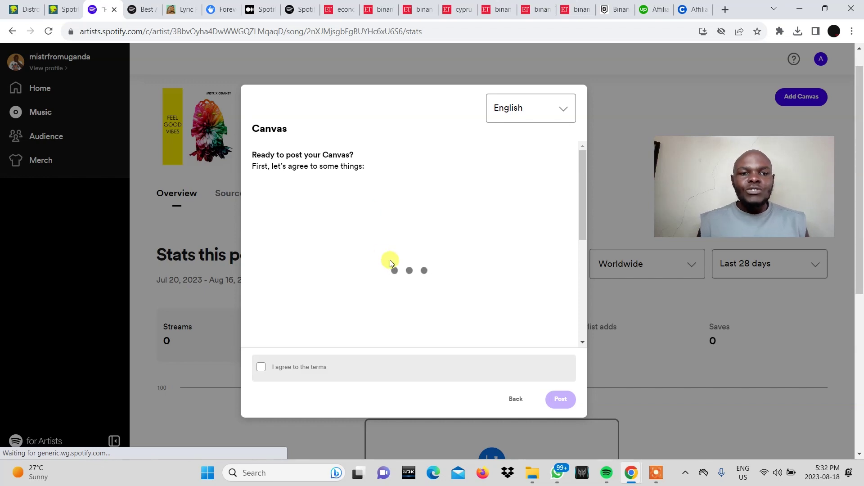
# Agree to the Canvas terms and post the psychedelic video to "Feel Good" Vibes.
pyautogui.scroll(-3, 365, 227)
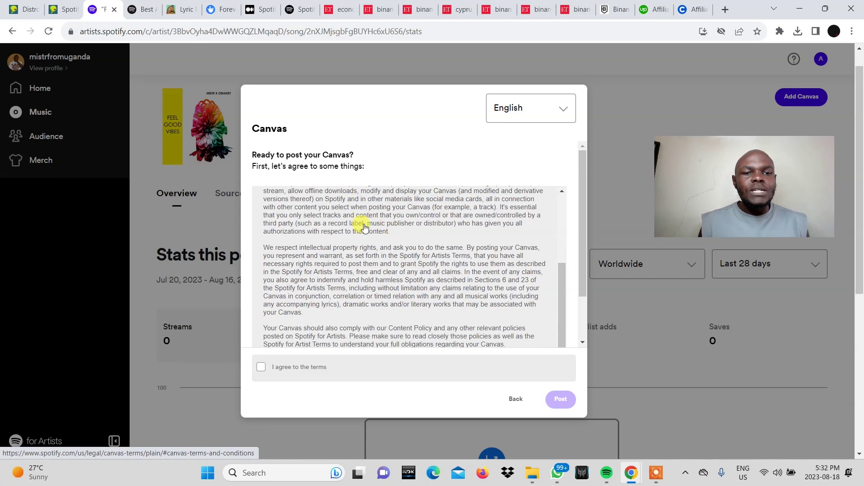
pyautogui.scroll(-4, 365, 227)
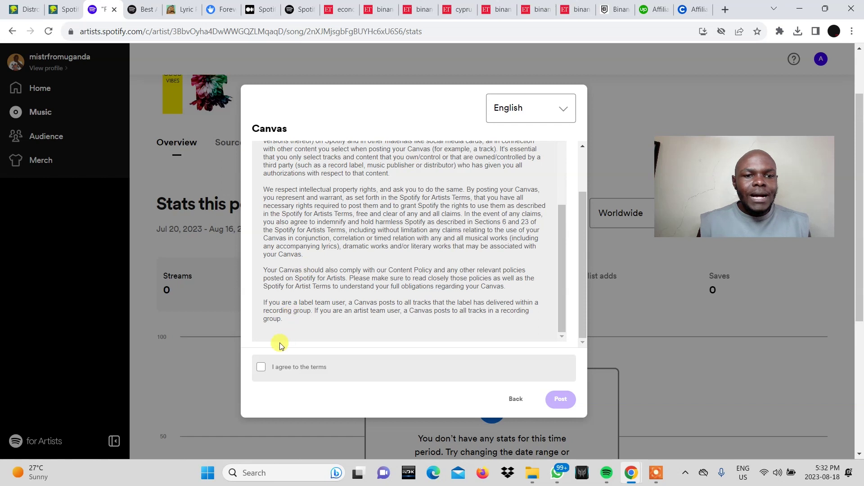
pyautogui.click(261, 367)
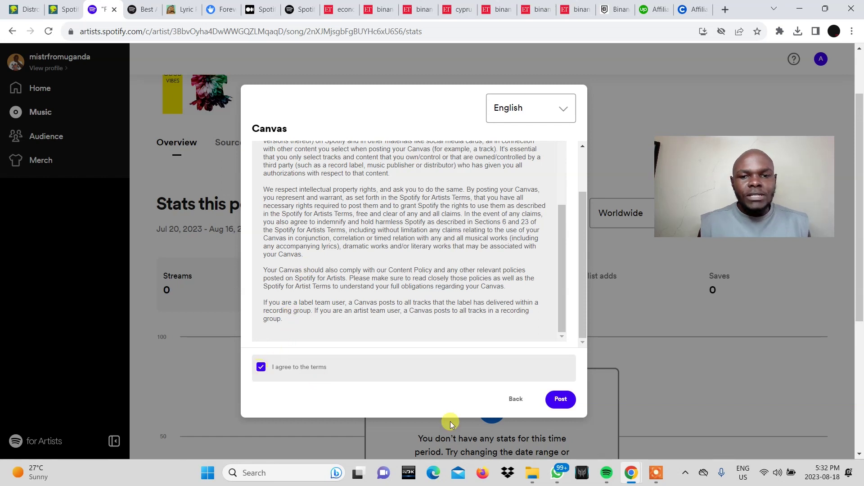
pyautogui.click(562, 400)
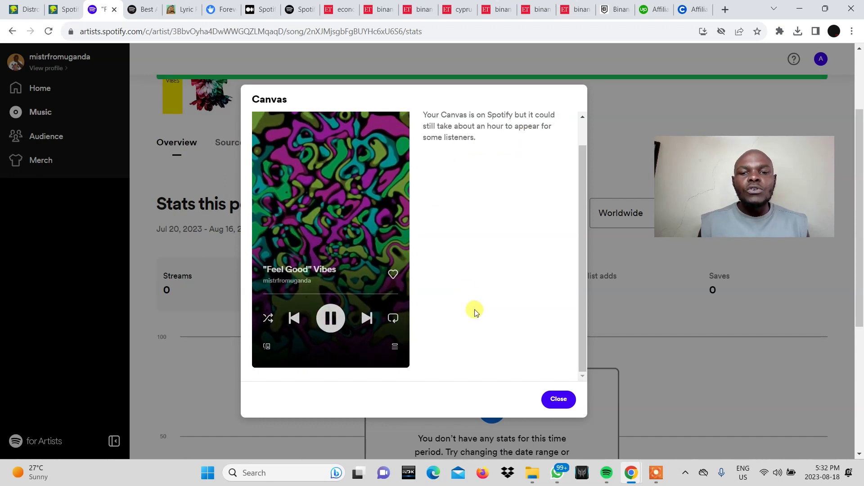
# Dismiss the Canvas confirmation to return to the "Feel Good" Vibes stats page.
pyautogui.click(558, 399)
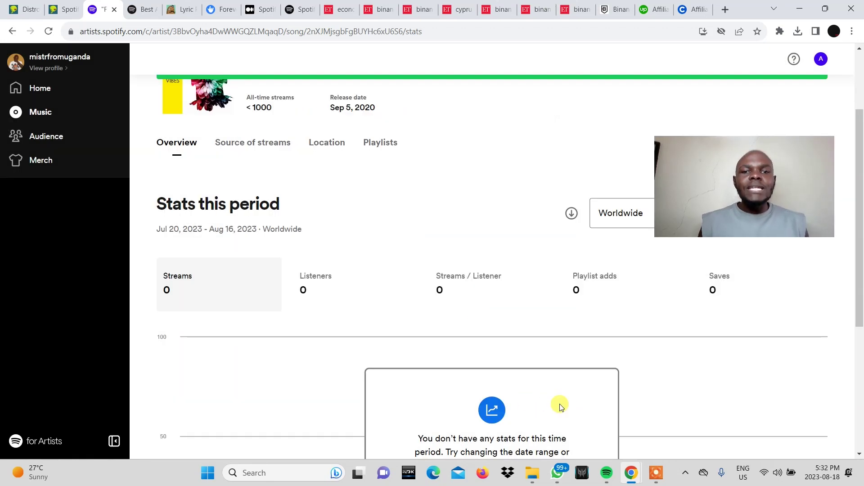